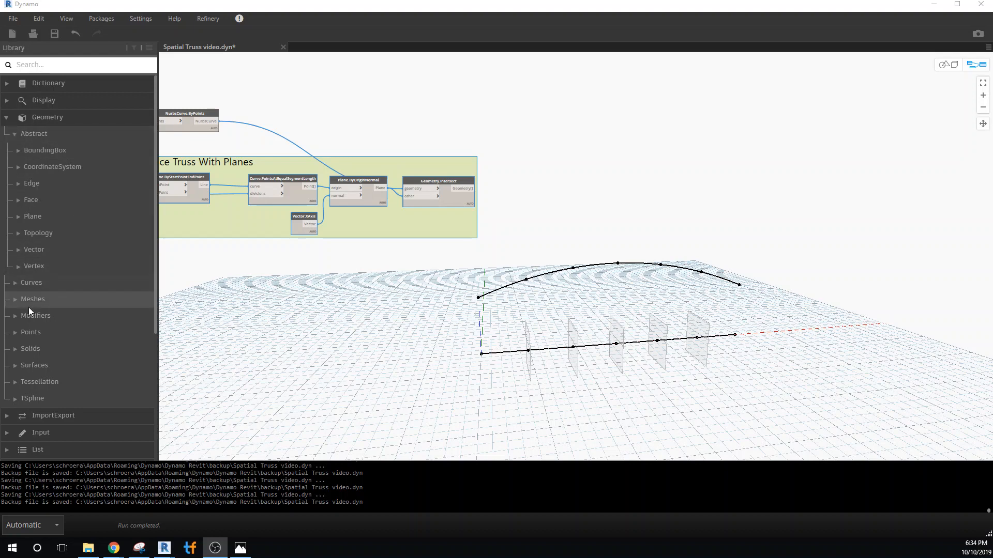
Add a Line.ByStartPointEndPoint node and place it in the empty space well beyond the Slice Truss With Planes group.
{"action": "scroll", "coordinate": [55, 324], "scroll_direction": "down", "scroll_amount": 4}
{"action": "scroll", "coordinate": [56, 325], "scroll_direction": "up", "scroll_amount": 4}
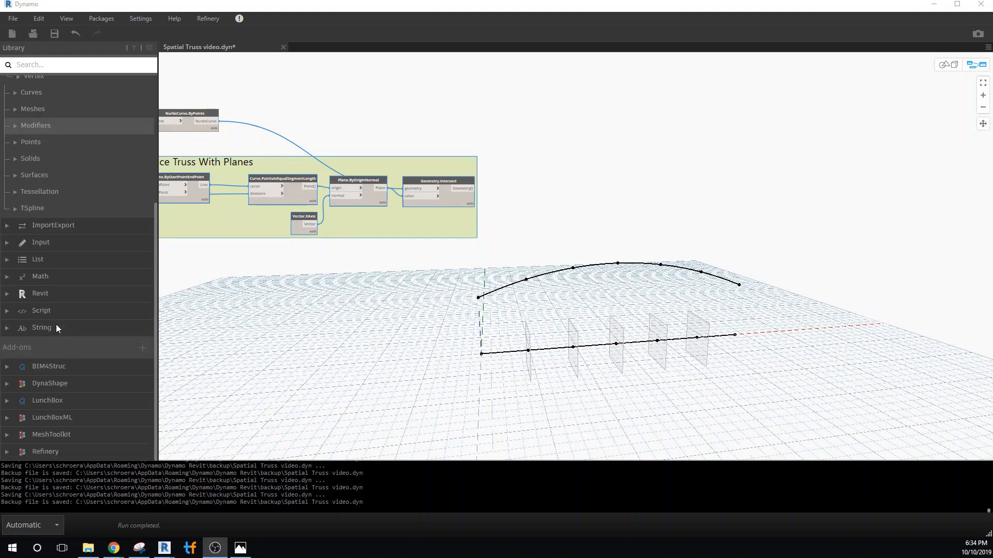
{"action": "left_click", "coordinate": [14, 284]}
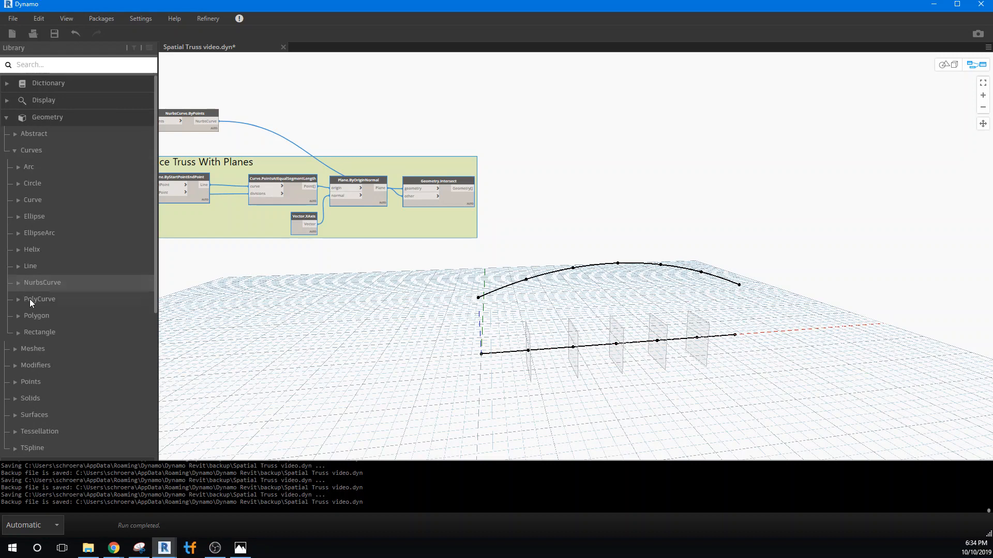
{"action": "left_click", "coordinate": [19, 265]}
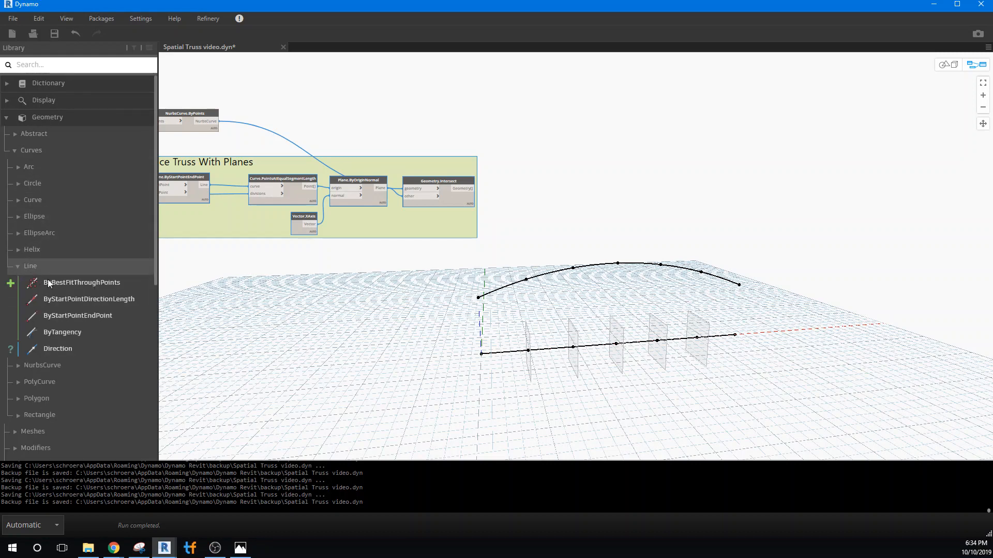
{"action": "left_click", "coordinate": [72, 315]}
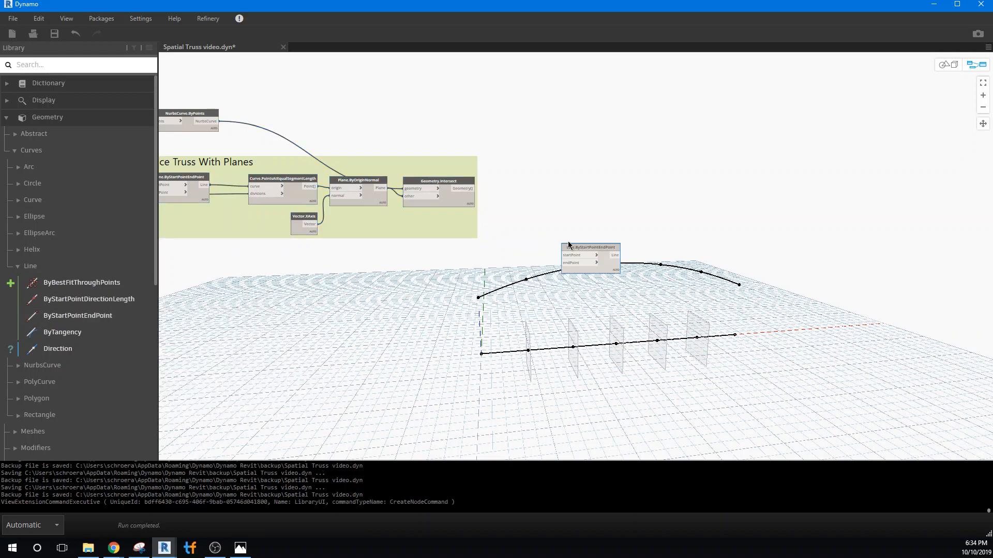
{"action": "left_click_drag", "start_coordinate": [573, 250], "coordinate": [715, 162]}
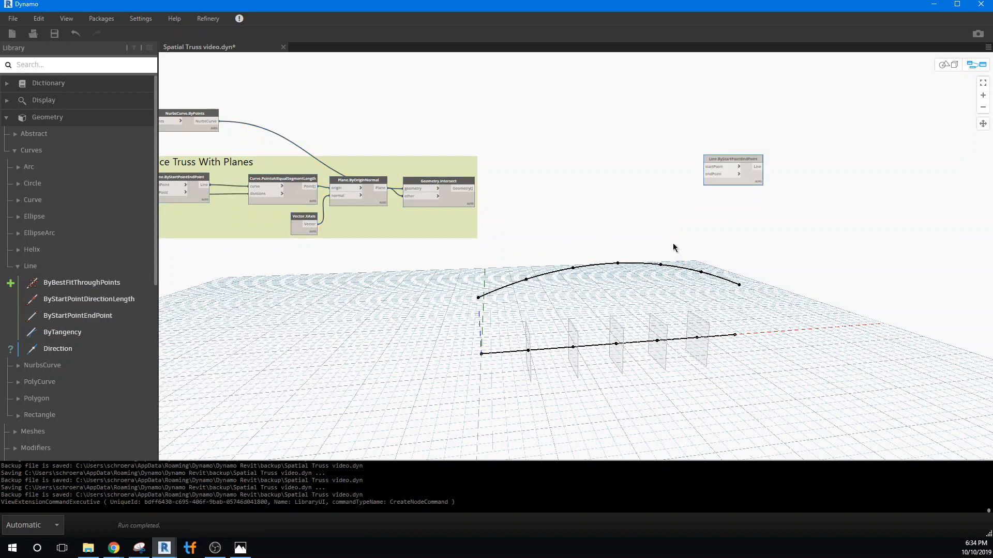
Add a List Create node and place it between the Geometry.Intersect node and the new Line.ByStartPointEndPoint node.
{"action": "right_click", "coordinate": [556, 133]}
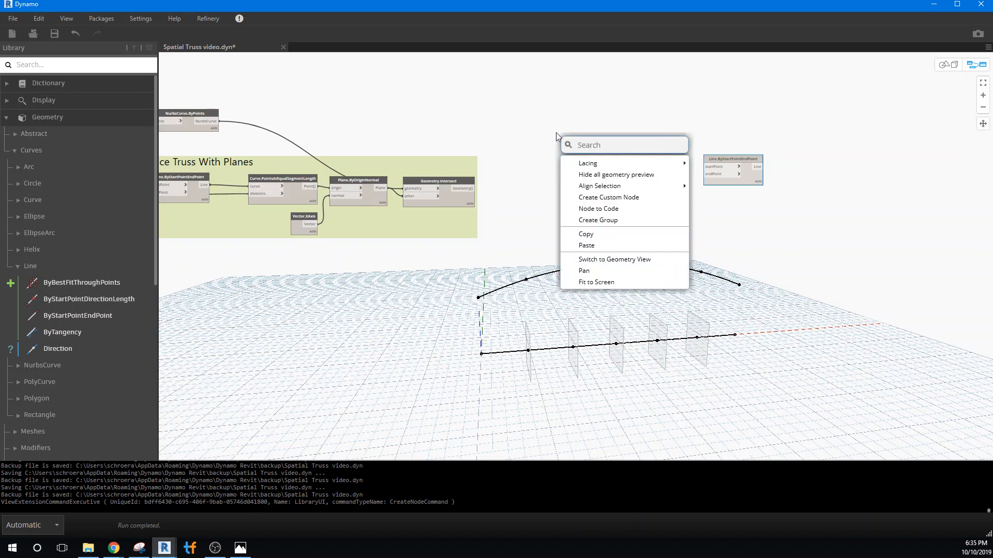
{"action": "type", "text": "List"}
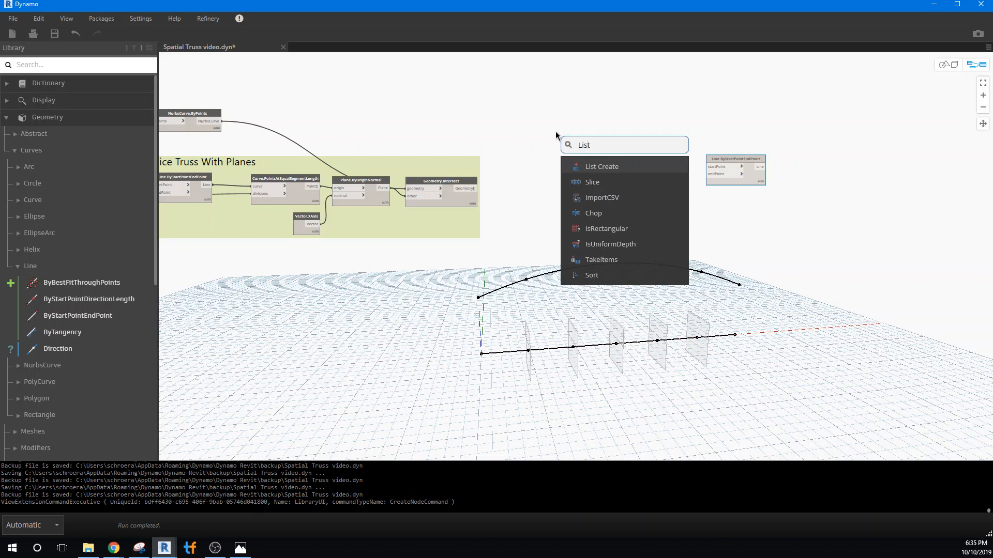
{"action": "left_click", "coordinate": [593, 166]}
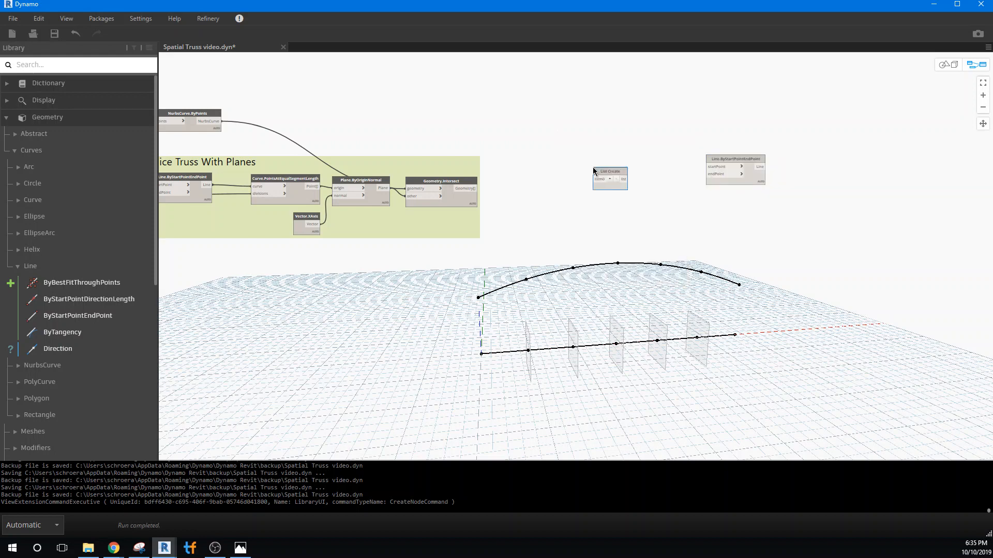
{"action": "left_click_drag", "start_coordinate": [600, 173], "coordinate": [573, 123]}
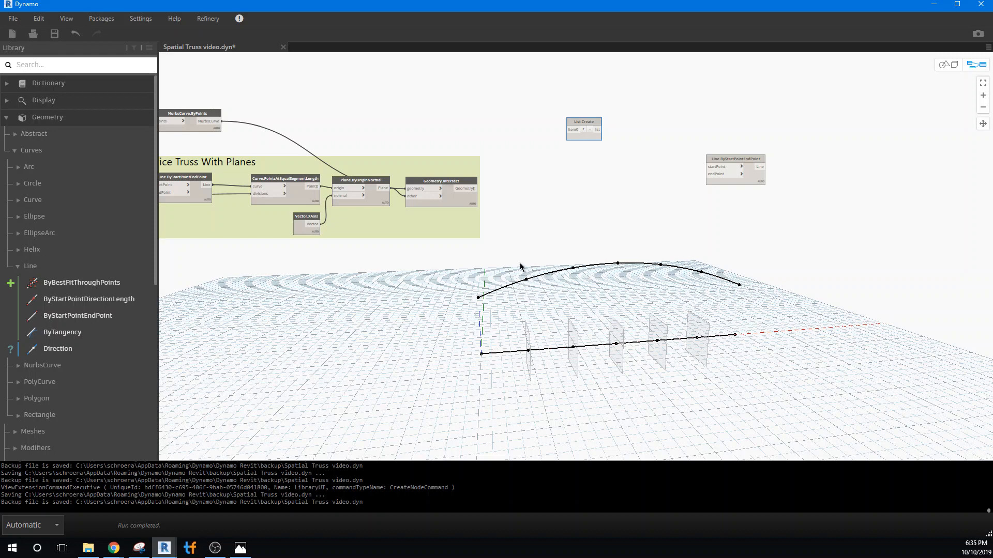
Extend the new List Create node to three inputs and connect the Geometry.Intersect output to item1.
{"action": "left_click", "coordinate": [452, 185]}
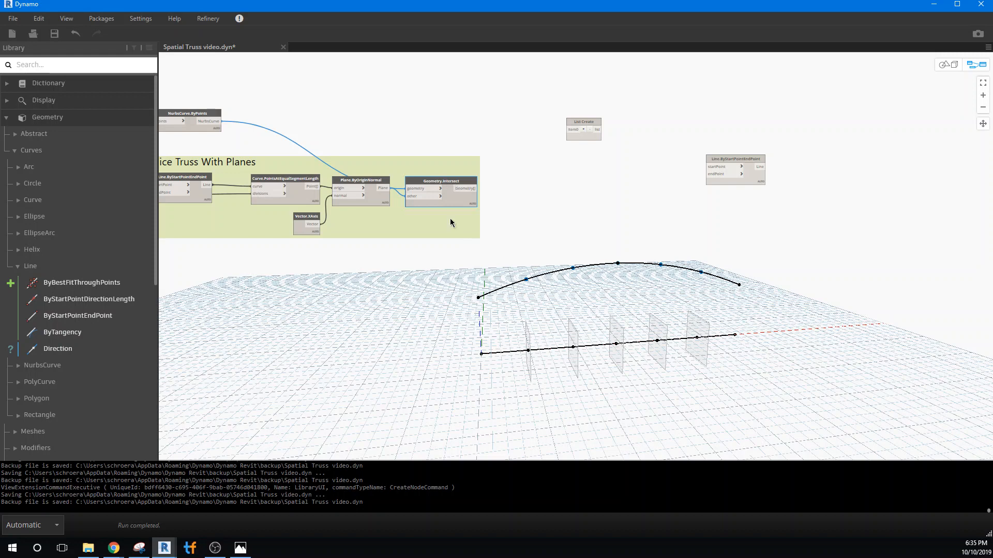
{"action": "mouse_move", "coordinate": [474, 209]}
{"action": "scroll", "coordinate": [669, 278], "scroll_direction": "up", "scroll_amount": 1}
{"action": "scroll", "coordinate": [669, 278], "scroll_direction": "down", "scroll_amount": 1}
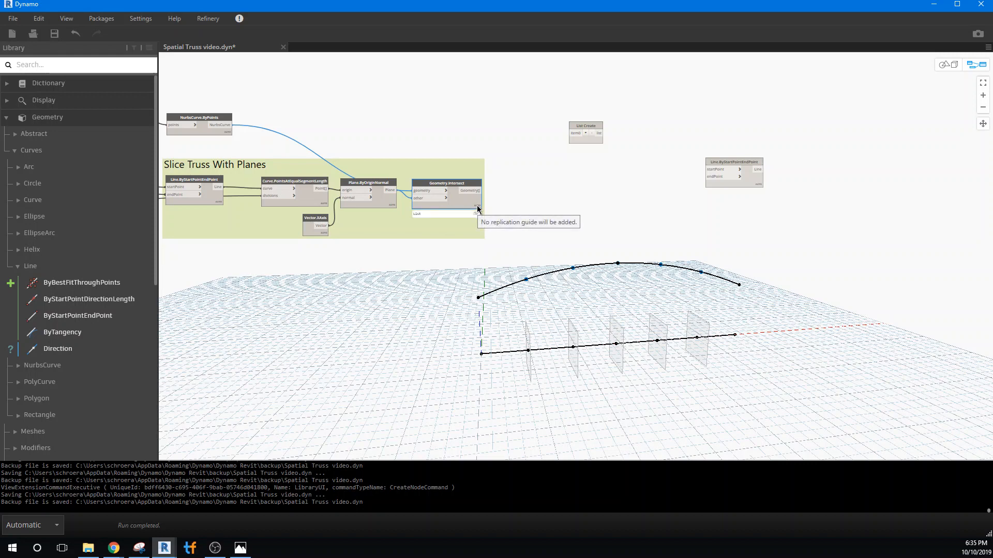
{"action": "left_click", "coordinate": [586, 133]}
{"action": "left_click", "coordinate": [585, 133]}
{"action": "left_click", "coordinate": [531, 205]}
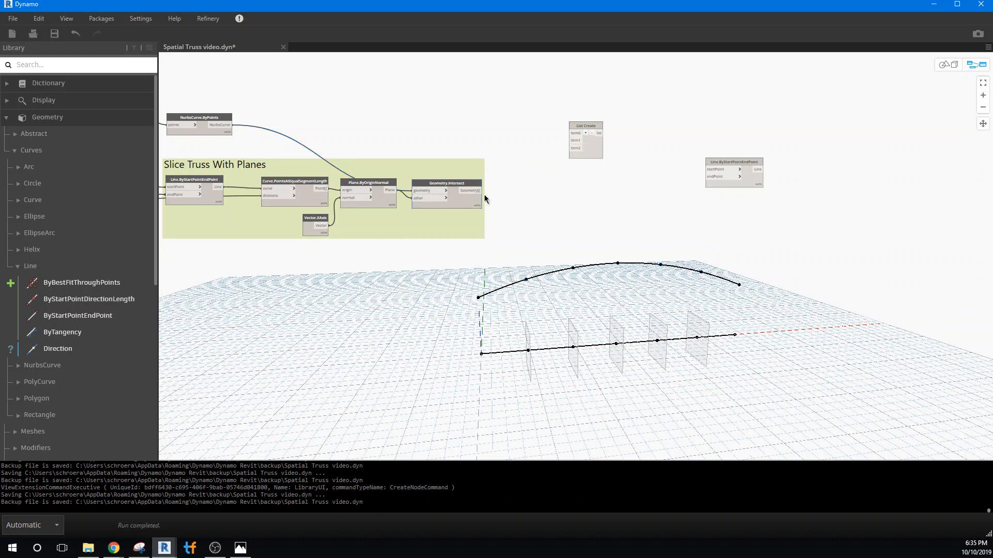
{"action": "left_click_drag", "start_coordinate": [474, 191], "coordinate": [571, 133]}
Connect the Code Block's T1 output to item0 and its T3 output to item2 of the new List Create node.
{"action": "middle_click_drag", "start_coordinate": [456, 269], "coordinate": [594, 295]}
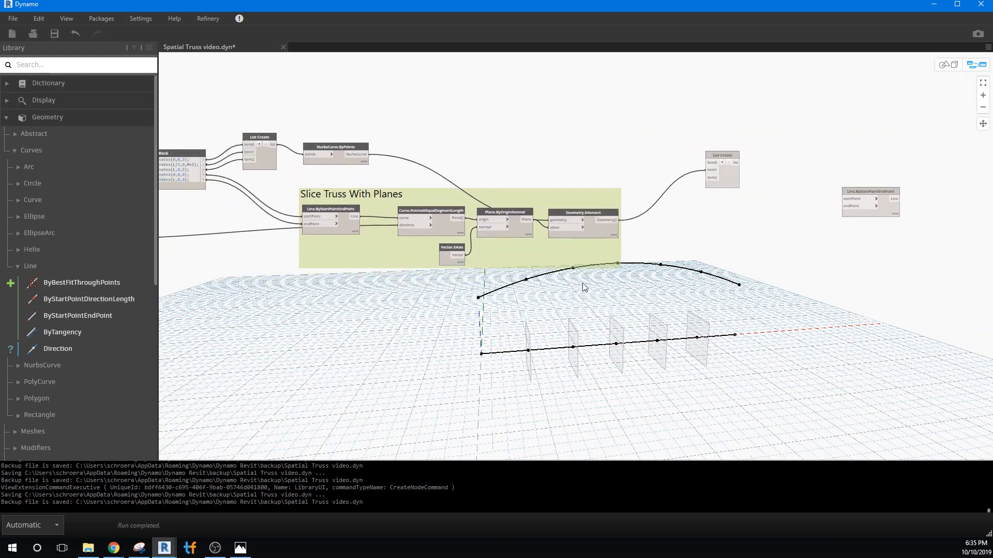
{"action": "middle_click_drag", "start_coordinate": [310, 342], "coordinate": [401, 361]}
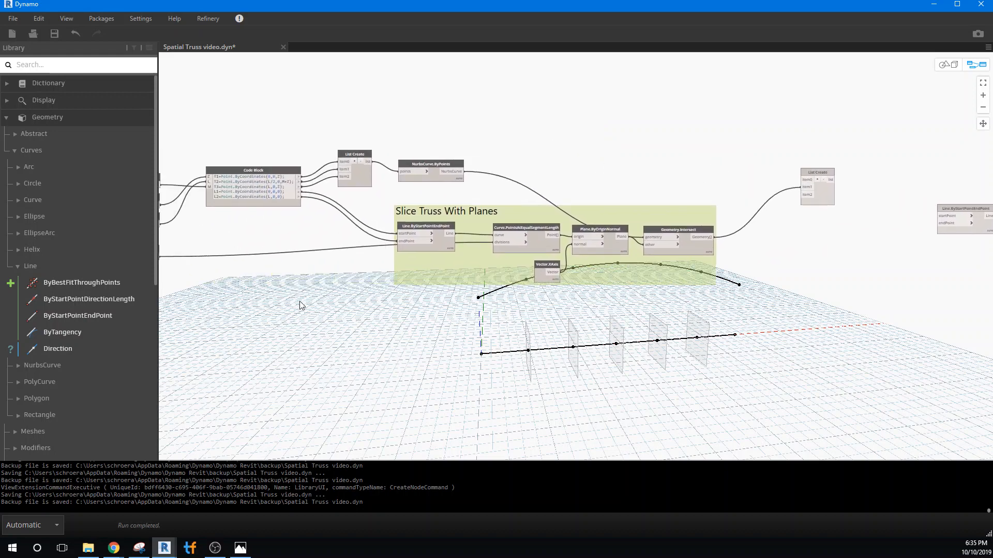
{"action": "scroll", "coordinate": [285, 254], "scroll_direction": "up", "scroll_amount": 1}
{"action": "scroll", "coordinate": [285, 253], "scroll_direction": "up", "scroll_amount": 1}
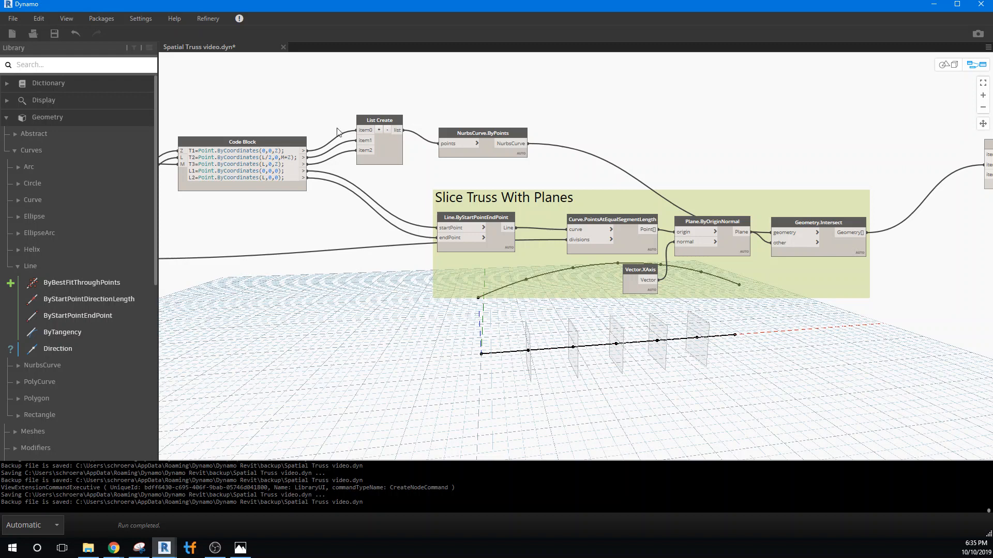
{"action": "left_click_drag", "start_coordinate": [304, 151], "coordinate": [985, 154]}
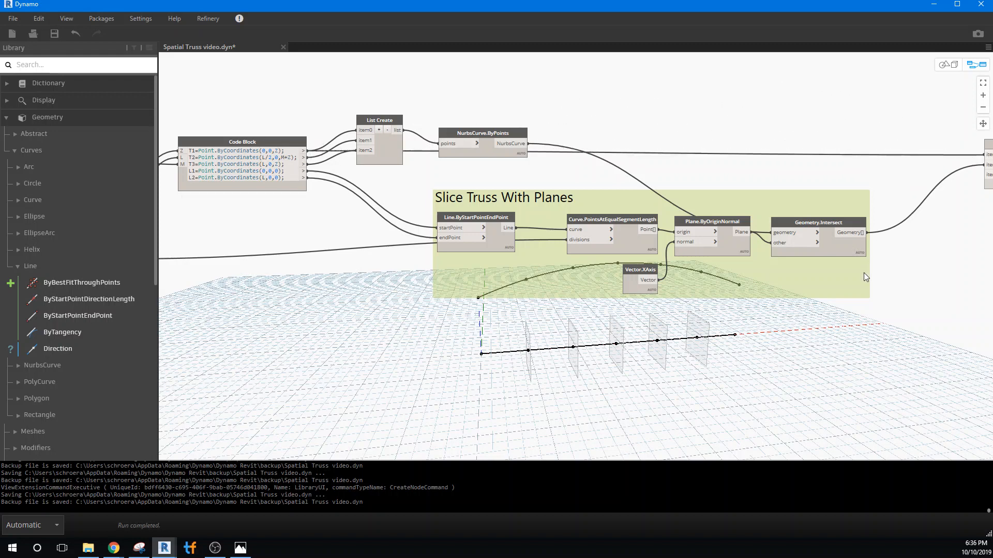
{"action": "middle_click_drag", "start_coordinate": [856, 280], "coordinate": [835, 298]}
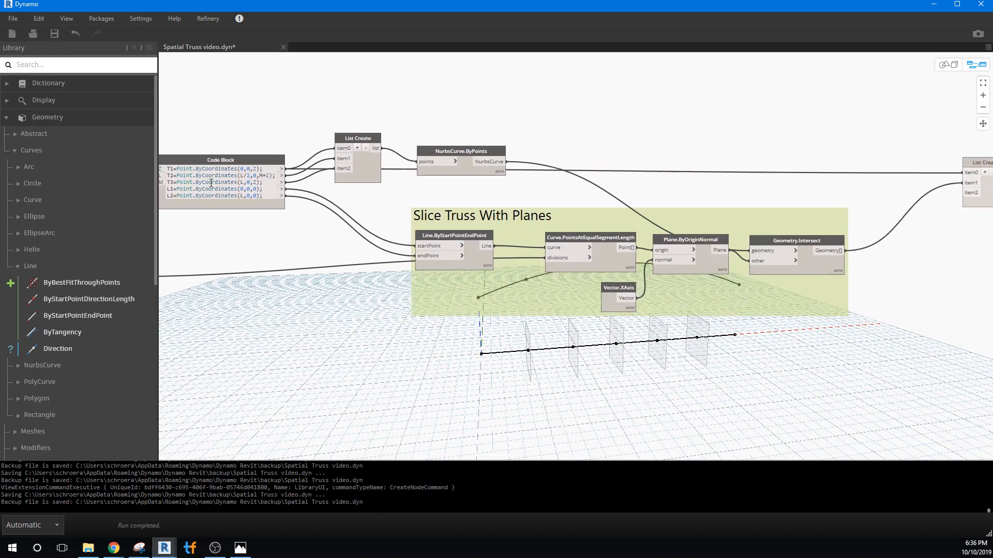
{"action": "left_click_drag", "start_coordinate": [283, 182], "coordinate": [965, 193]}
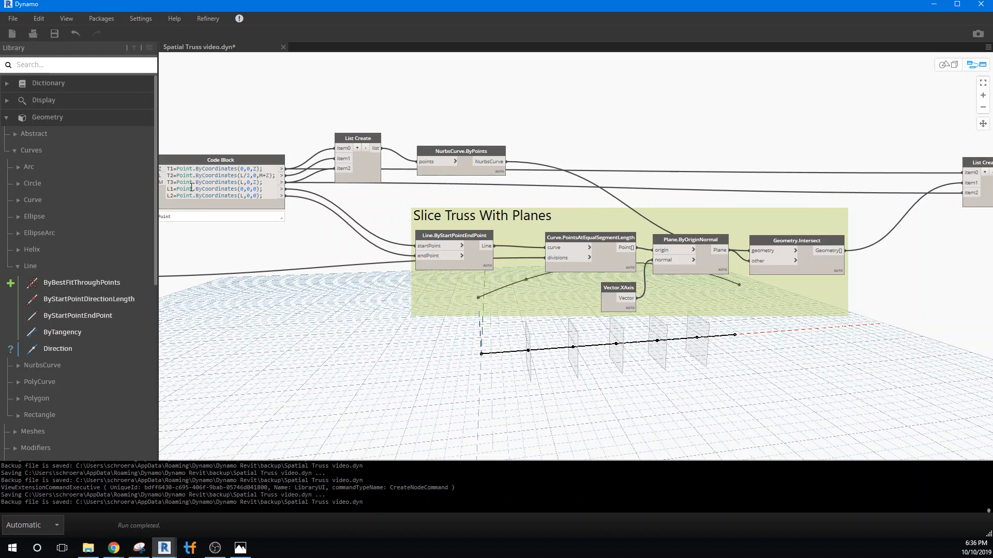
Preview the nested point list from the new List Create node and move the unconnected Line.ByStartPointEndPoint node farther away from it.
{"action": "middle_click_drag", "start_coordinate": [704, 347], "coordinate": [688, 302]}
{"action": "middle_click_drag", "start_coordinate": [738, 352], "coordinate": [731, 373]}
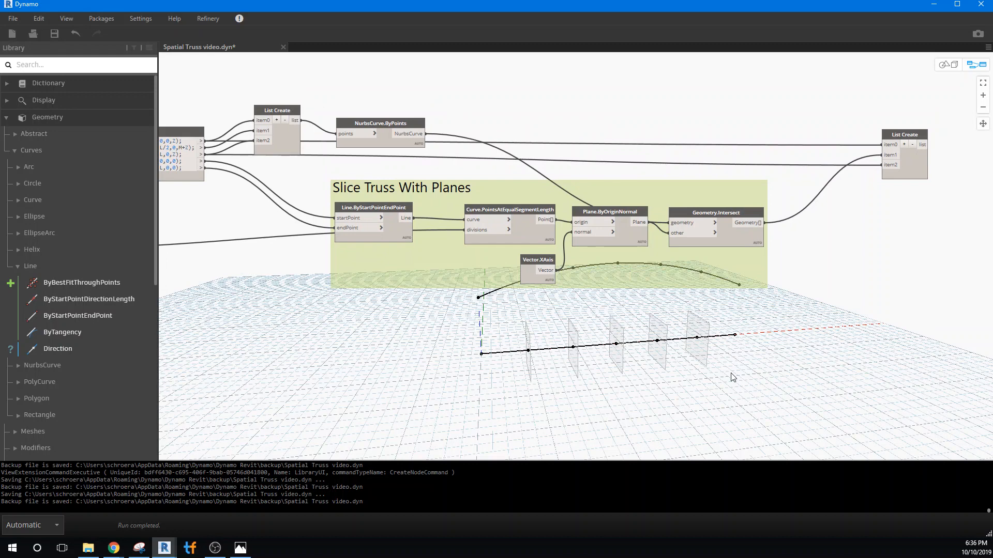
{"action": "mouse_move", "coordinate": [925, 182]}
{"action": "middle_click_drag", "start_coordinate": [910, 271], "coordinate": [611, 279]}
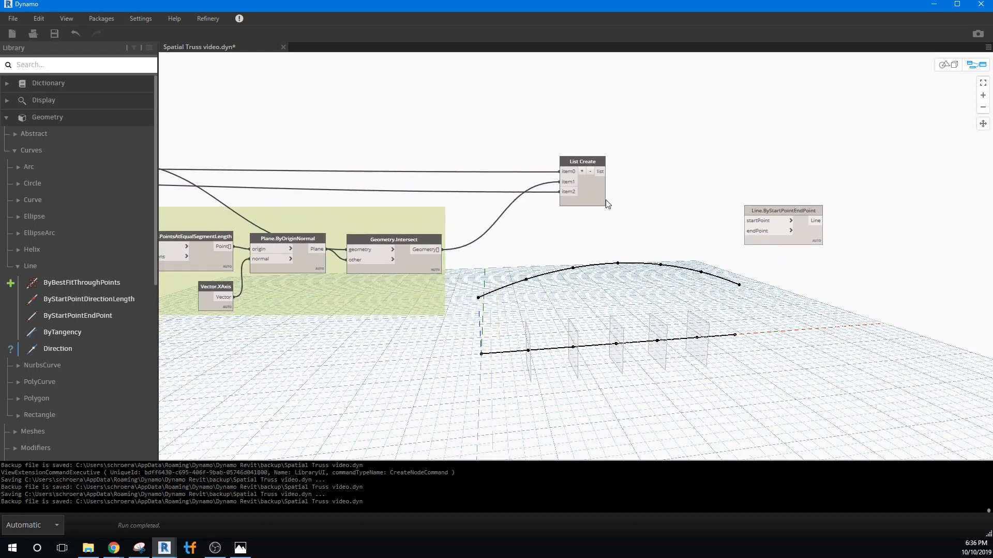
{"action": "mouse_move", "coordinate": [599, 204]}
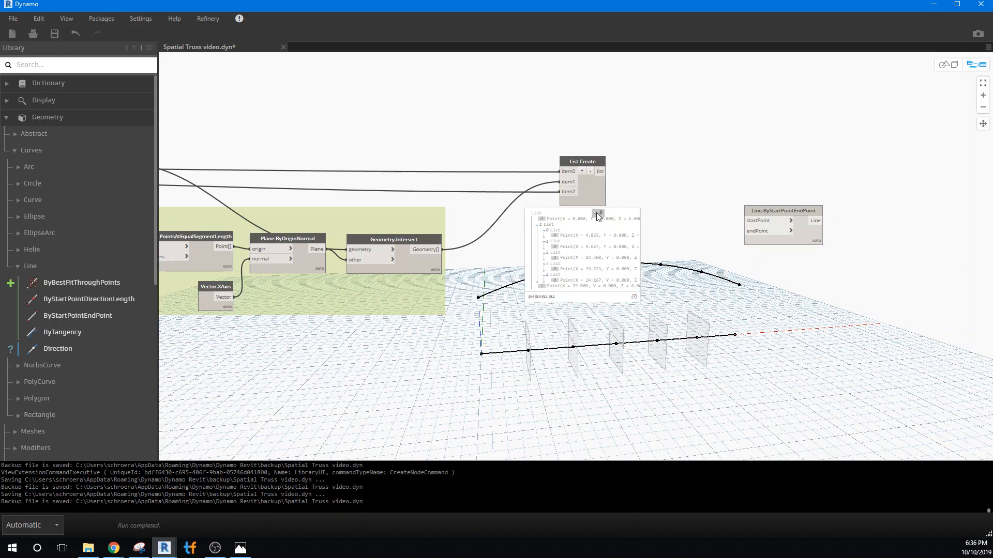
{"action": "mouse_move", "coordinate": [808, 214]}
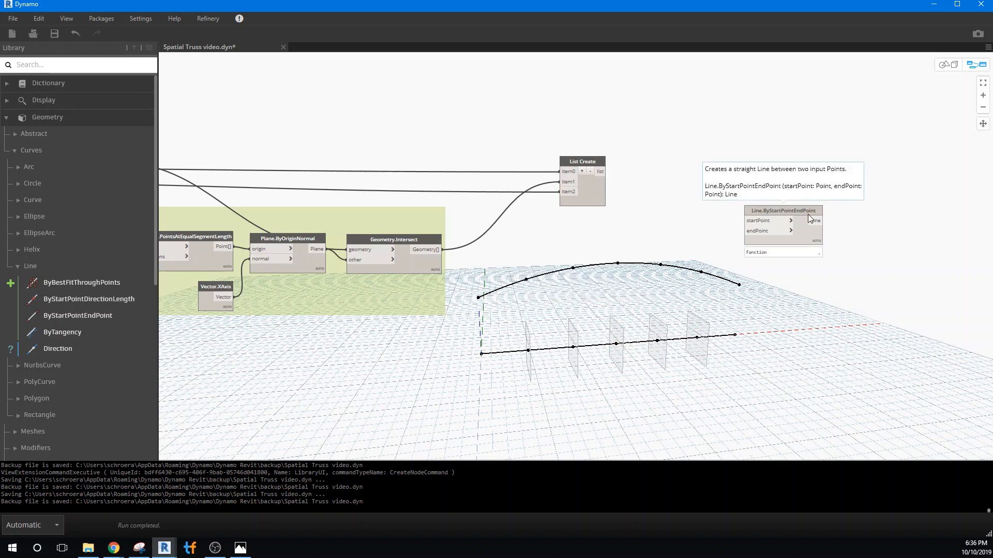
{"action": "left_click_drag", "start_coordinate": [799, 209], "coordinate": [883, 196]}
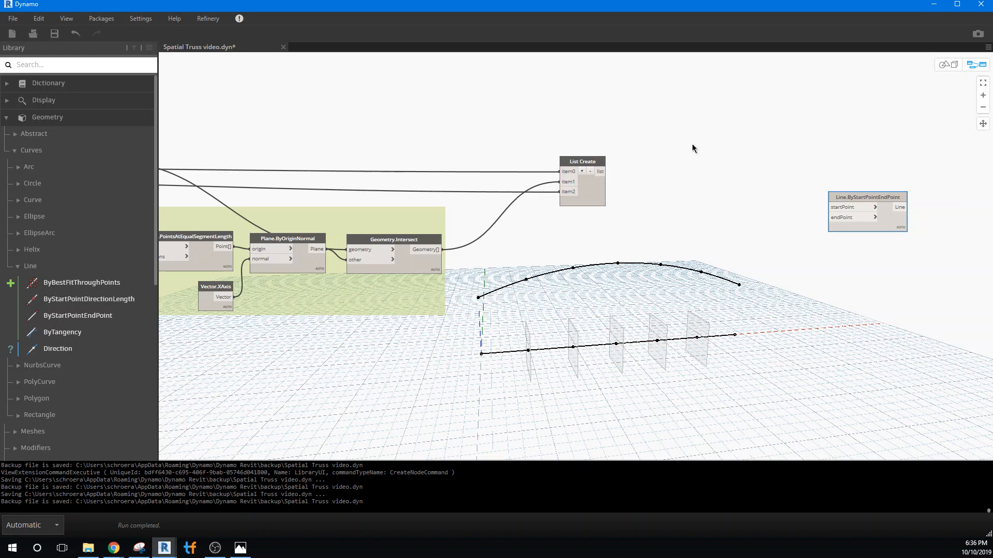
Add a List.Flatten node beside the new List Create node and connect the list output to its list input.
{"action": "right_click", "coordinate": [636, 185]}
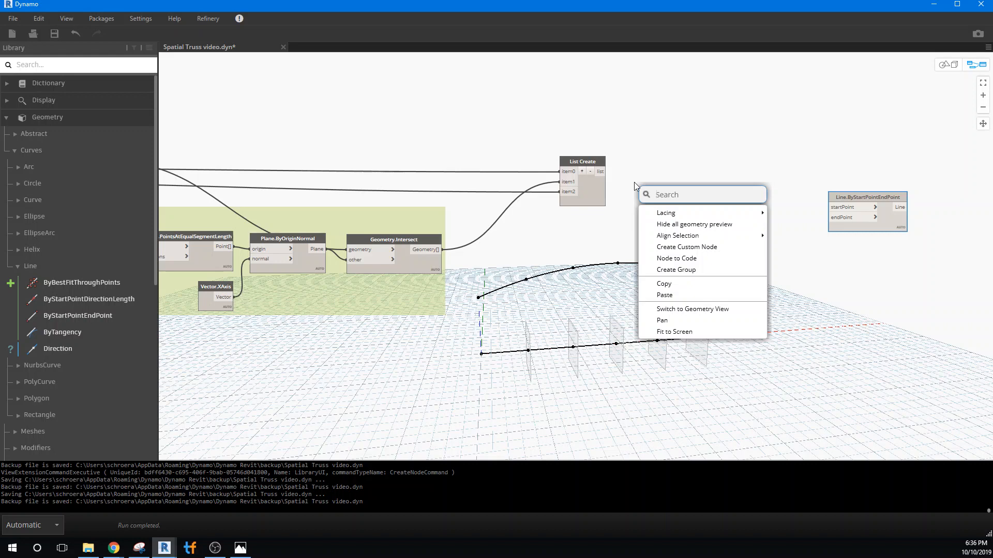
{"action": "type", "text": "flatte"}
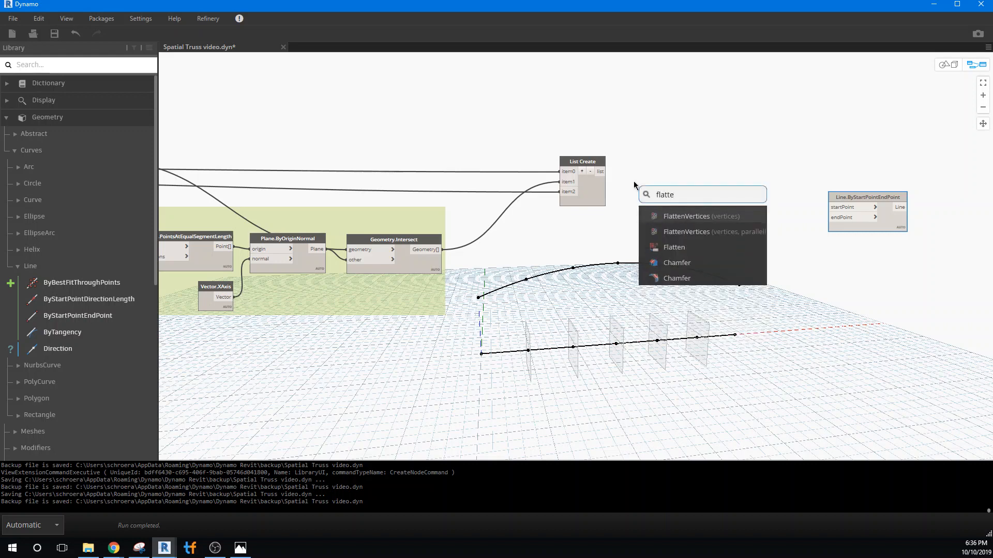
{"action": "left_click", "coordinate": [689, 247]}
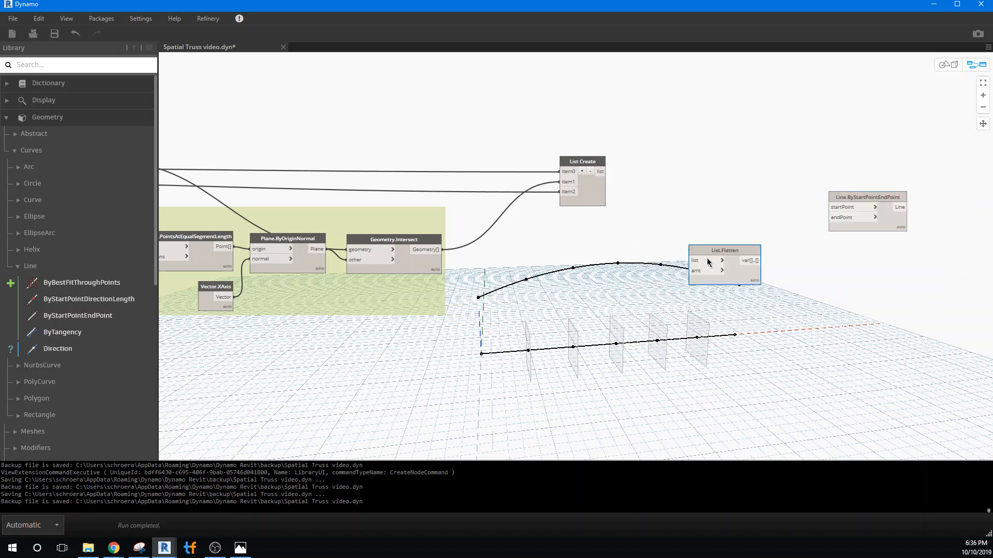
{"action": "left_click_drag", "start_coordinate": [708, 251], "coordinate": [666, 163]}
{"action": "left_click_drag", "start_coordinate": [600, 171], "coordinate": [653, 173]}
{"action": "mouse_move", "coordinate": [715, 207]}
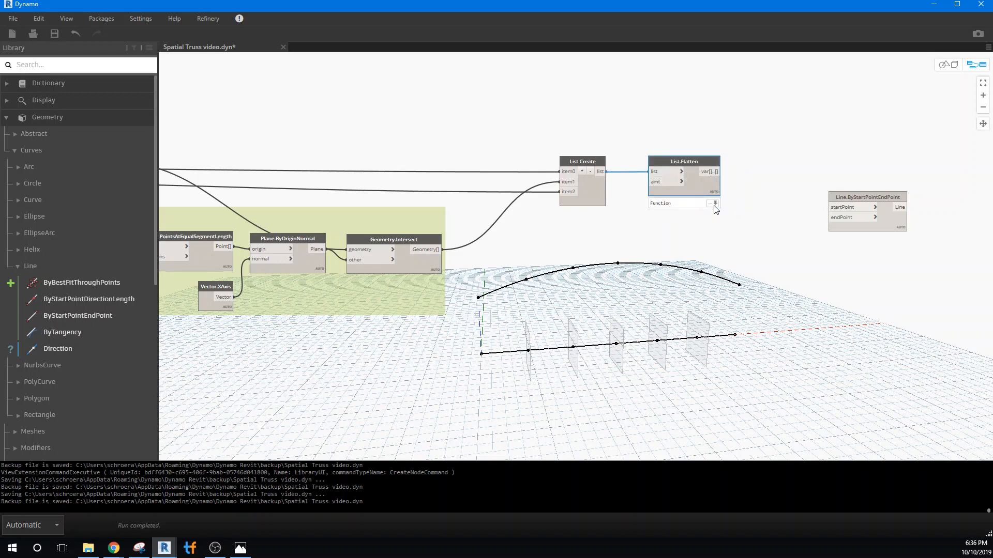
{"action": "left_click", "coordinate": [726, 231]}
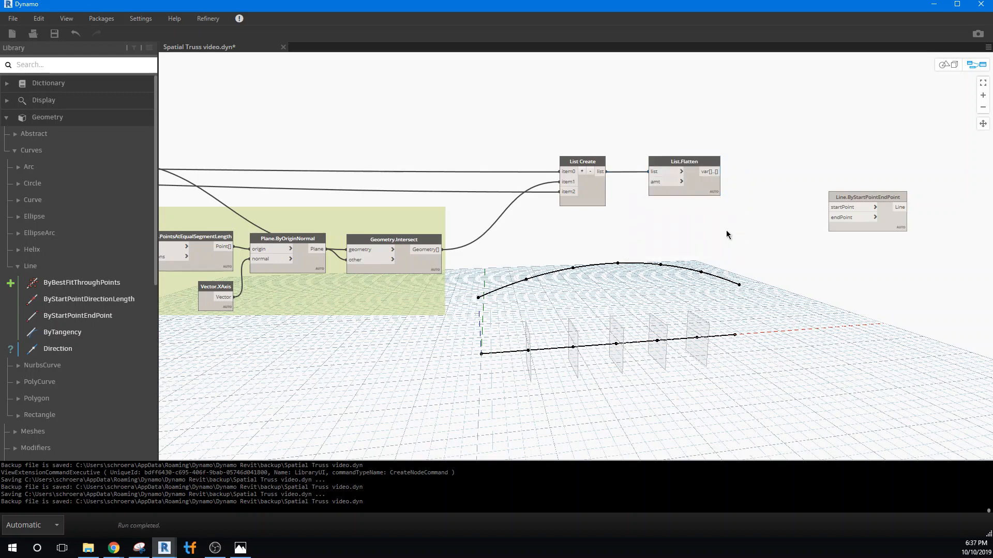
Move the connected List Create and List.Flatten nodes upward, duplicate the pair, and place the copies directly below the originals.
{"action": "left_click_drag", "start_coordinate": [582, 166], "coordinate": [580, 125]}
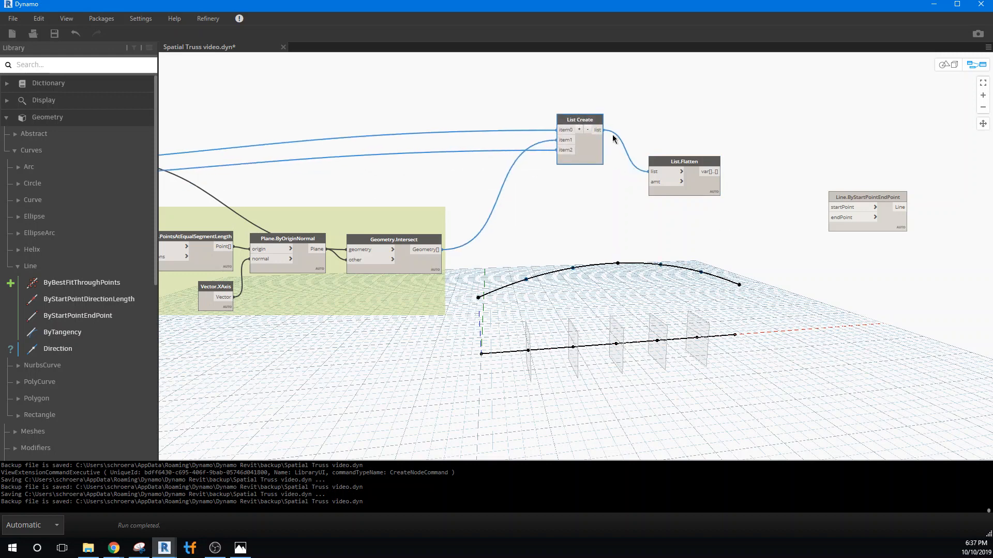
{"action": "left_click_drag", "start_coordinate": [666, 162], "coordinate": [662, 122]}
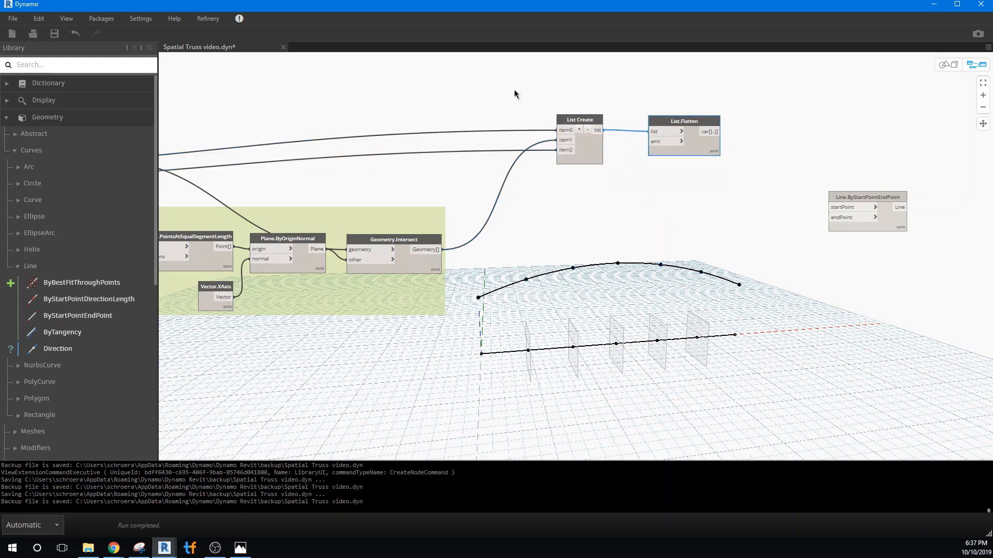
{"action": "left_click_drag", "start_coordinate": [517, 88], "coordinate": [759, 202]}
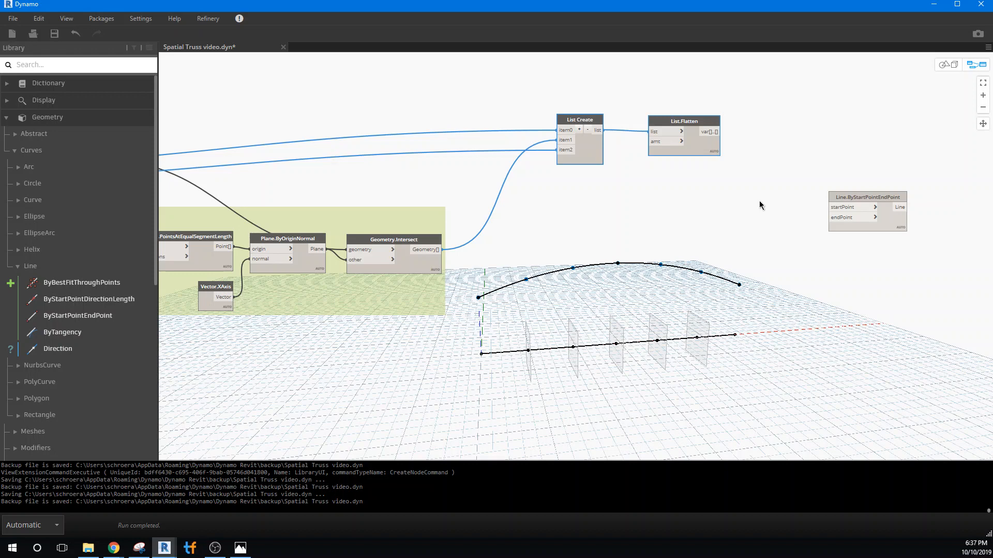
{"action": "key", "text": "ctrl+c"}
{"action": "key", "text": "ctrl+v"}
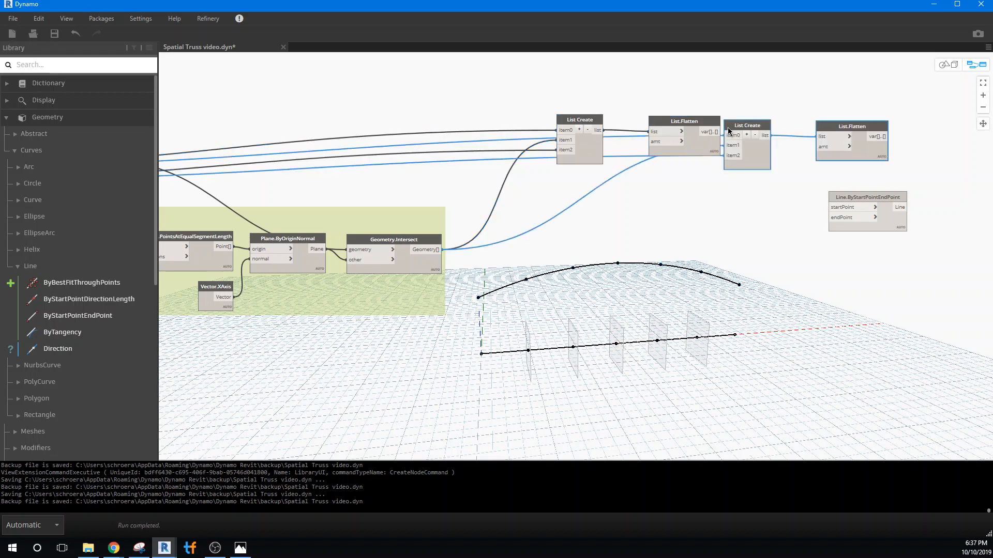
{"action": "left_click_drag", "start_coordinate": [727, 127], "coordinate": [559, 192]}
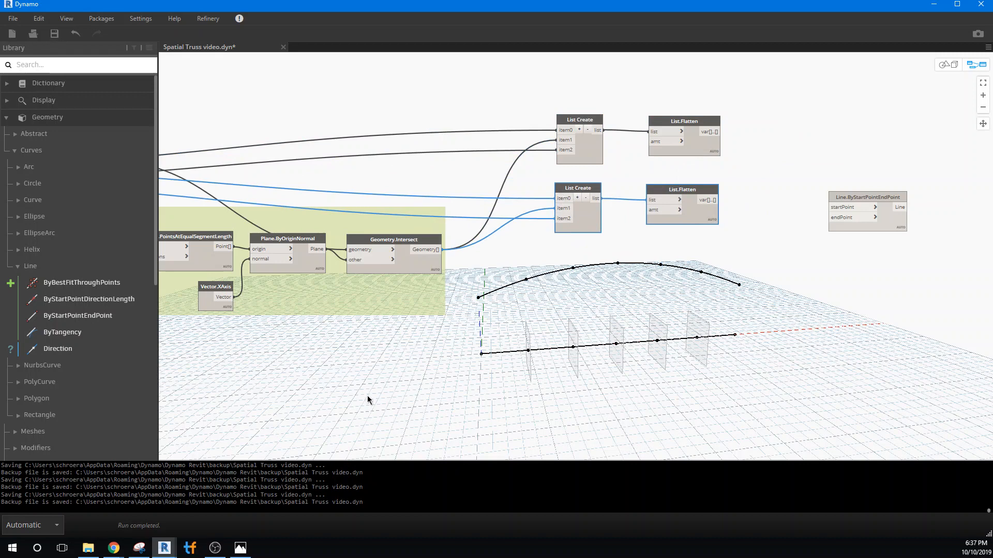
Connect the Point output of Curve.PointsAtEqualSegmentLength to item1 of the lower List Create node, replacing its Geometry.Intersect connection.
{"action": "scroll", "coordinate": [367, 396], "scroll_direction": "down", "scroll_amount": 1}
{"action": "middle_click_drag", "start_coordinate": [390, 387], "coordinate": [548, 375]}
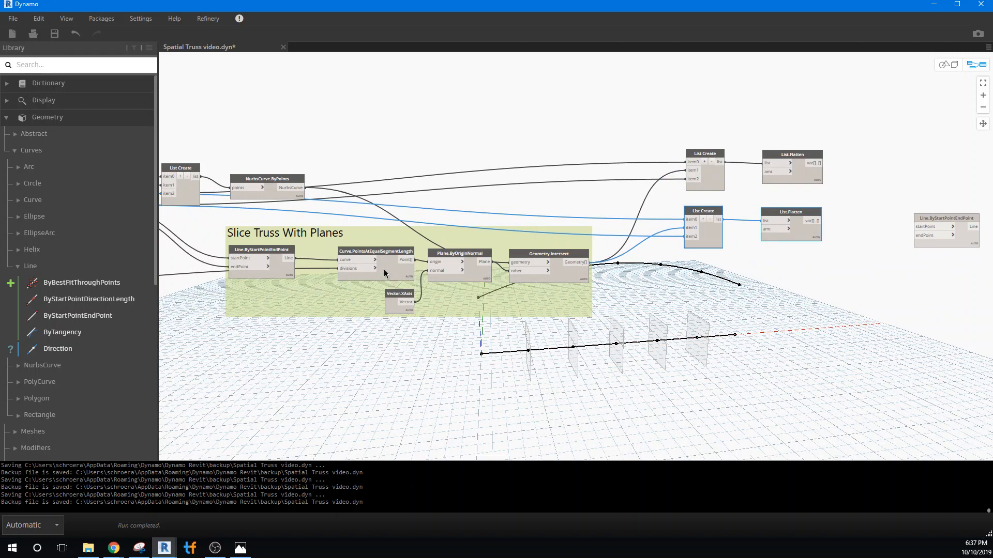
{"action": "mouse_move", "coordinate": [415, 282]}
{"action": "mouse_move", "coordinate": [370, 250]}
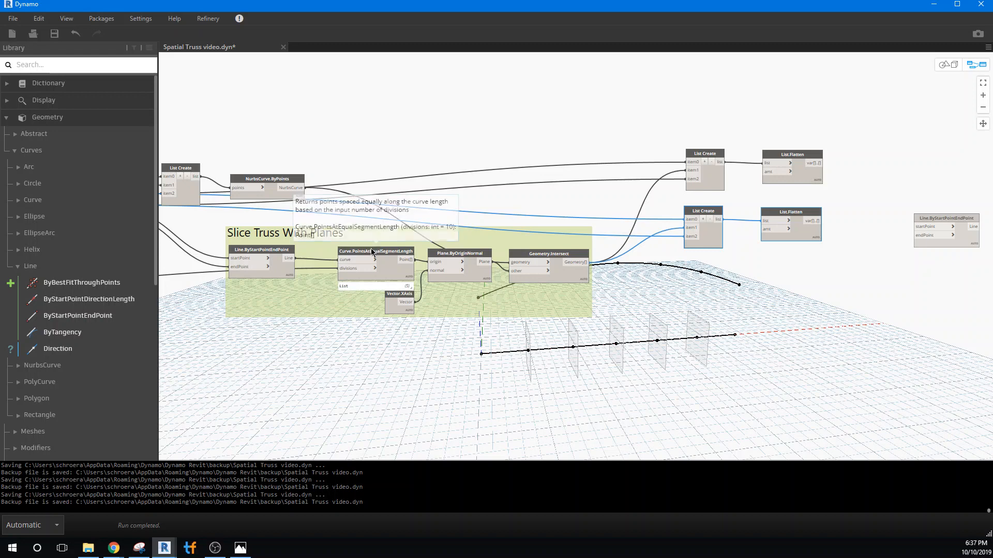
{"action": "left_click", "coordinate": [392, 274]}
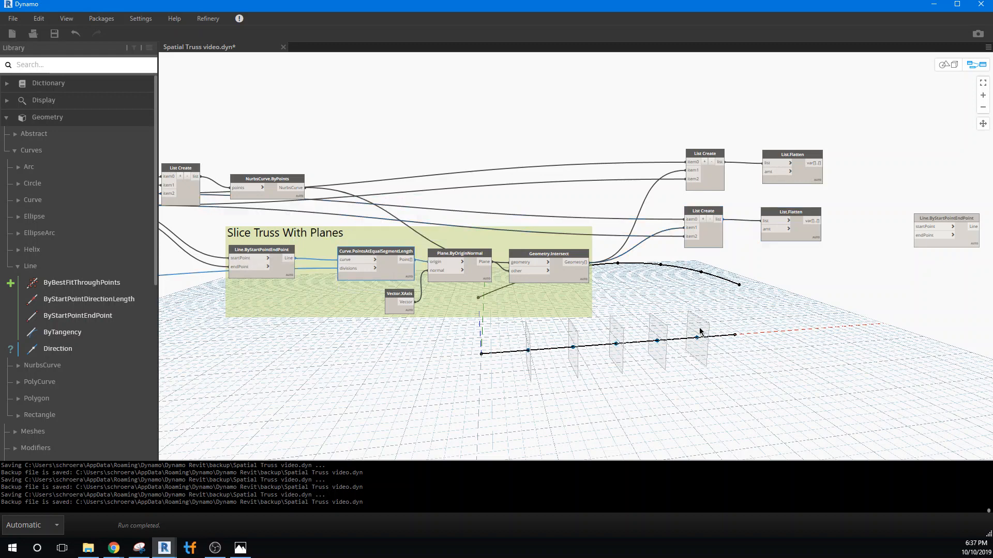
{"action": "left_click", "coordinate": [528, 257]}
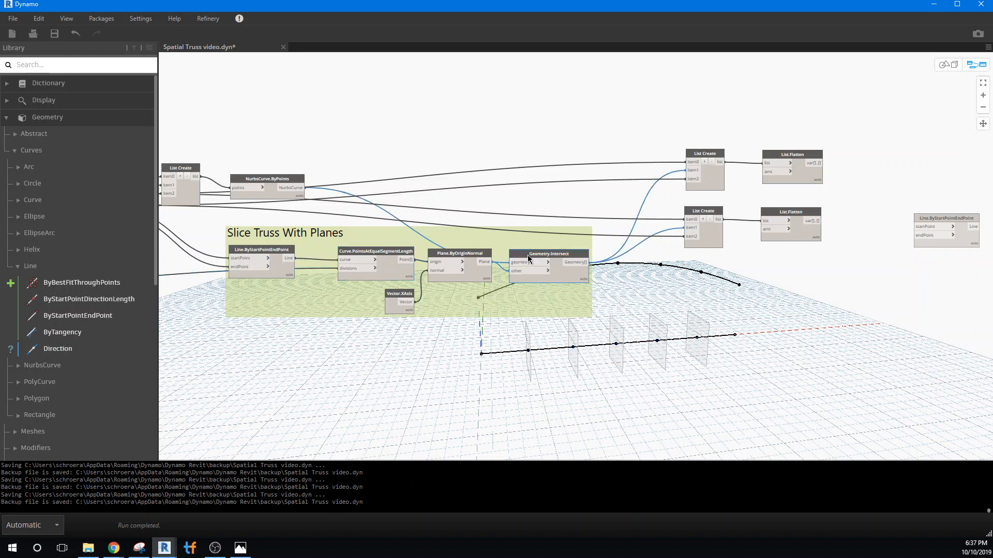
{"action": "mouse_move", "coordinate": [404, 263]}
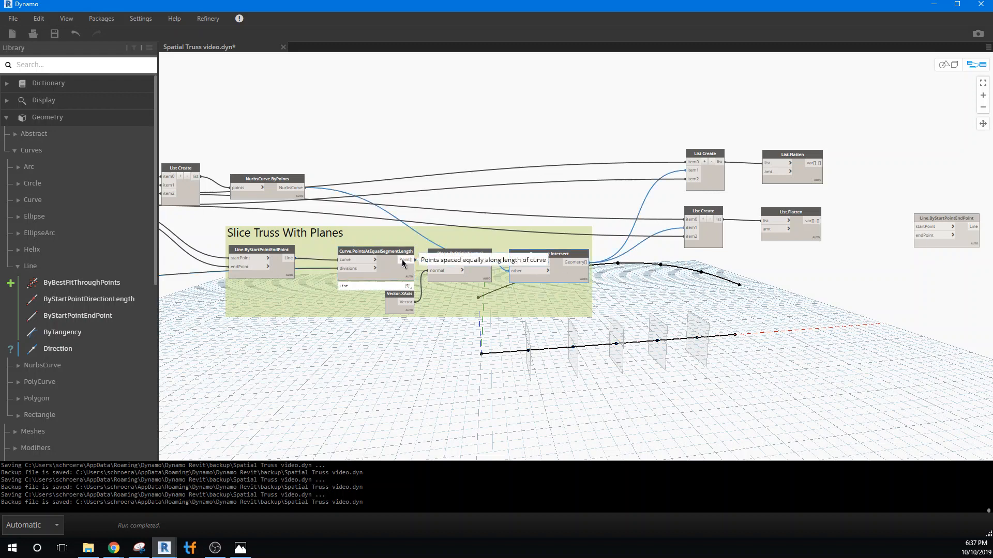
{"action": "left_click_drag", "start_coordinate": [403, 262], "coordinate": [691, 232]}
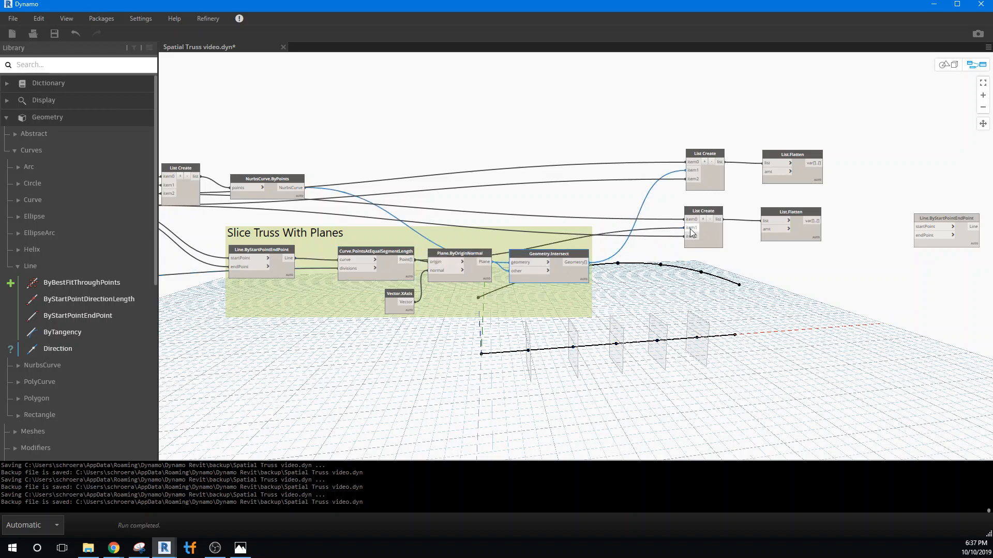
Connect the Code Block's L1 output to item0 and its L2 output to item2 of the lower List Create node.
{"action": "middle_click_drag", "start_coordinate": [310, 379], "coordinate": [467, 364]}
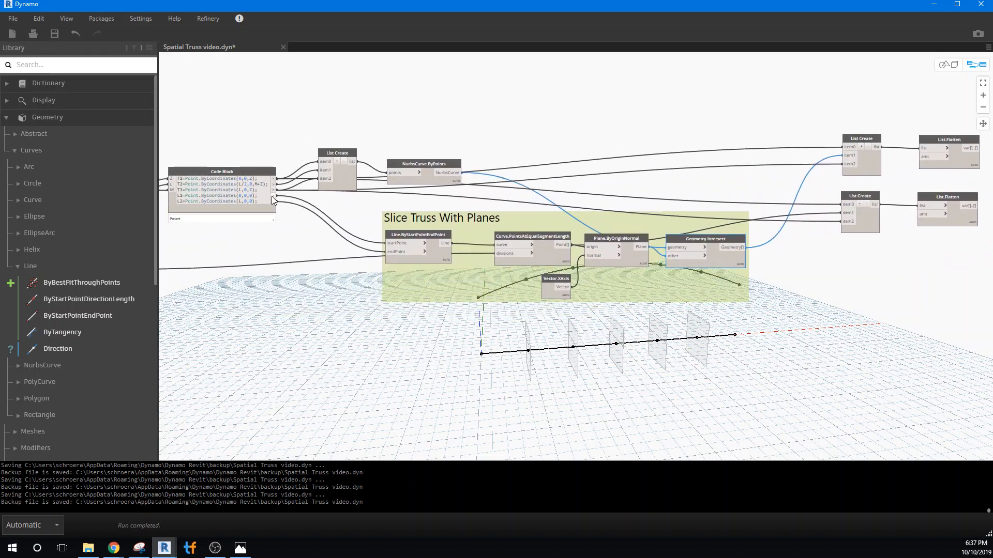
{"action": "left_click_drag", "start_coordinate": [274, 200], "coordinate": [841, 205]}
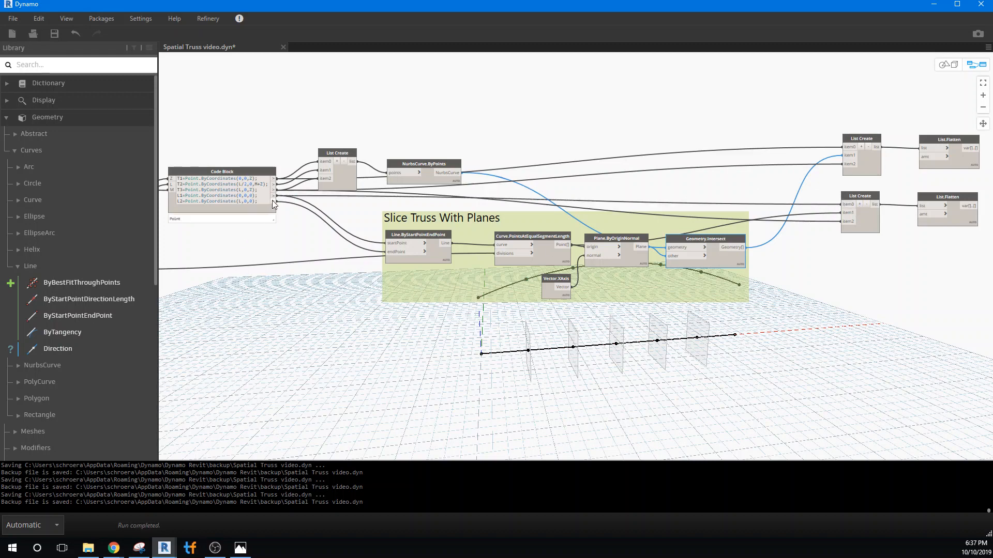
{"action": "left_click_drag", "start_coordinate": [274, 201], "coordinate": [845, 220]}
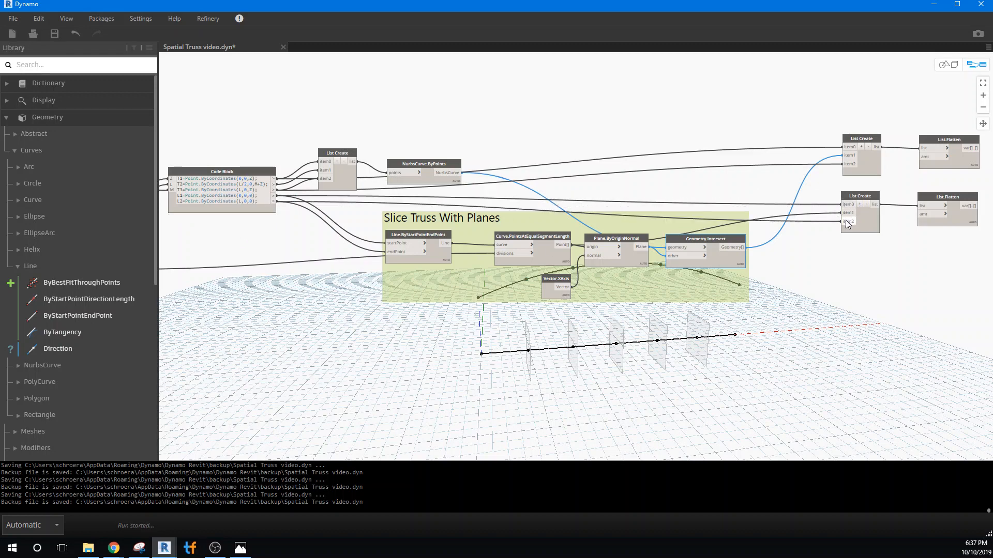
Connect the upper List.Flatten output to startPoint and the lower List.Flatten output to endPoint of the unconnected Line.ByStartPointEndPoint node.
{"action": "middle_click_drag", "start_coordinate": [823, 315], "coordinate": [436, 410]}
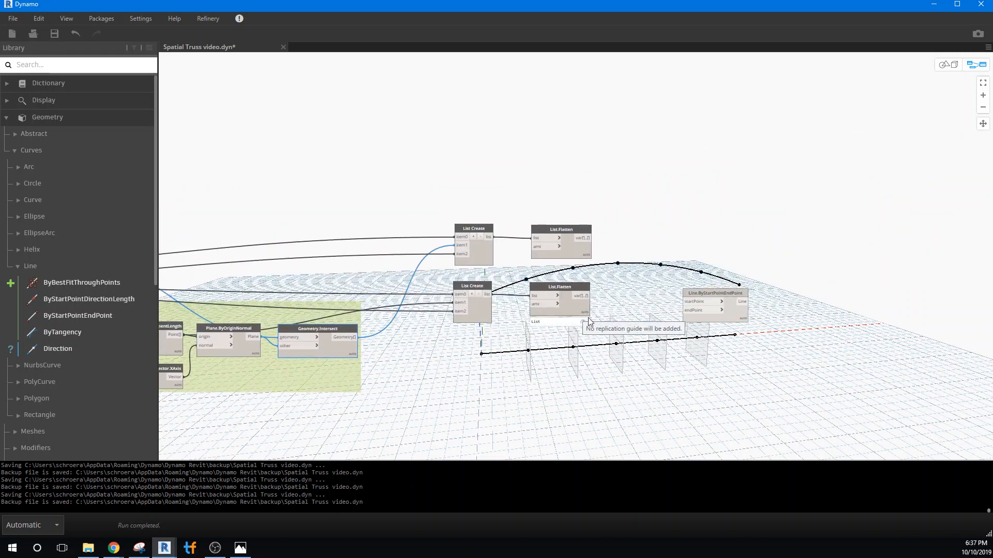
{"action": "mouse_move", "coordinate": [586, 320]}
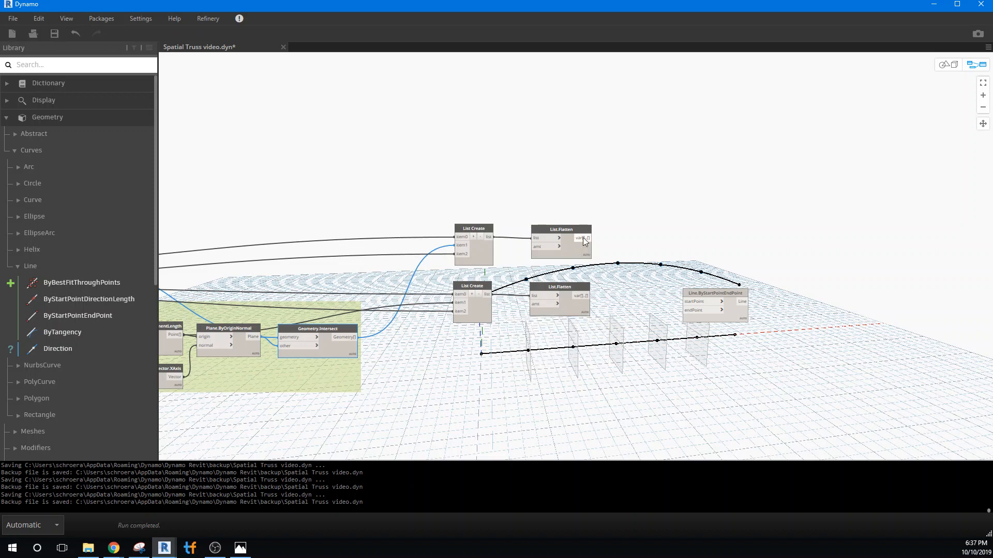
{"action": "left_click_drag", "start_coordinate": [591, 238], "coordinate": [692, 302]}
{"action": "left_click_drag", "start_coordinate": [591, 296], "coordinate": [684, 314]}
{"action": "left_click", "coordinate": [683, 311]}
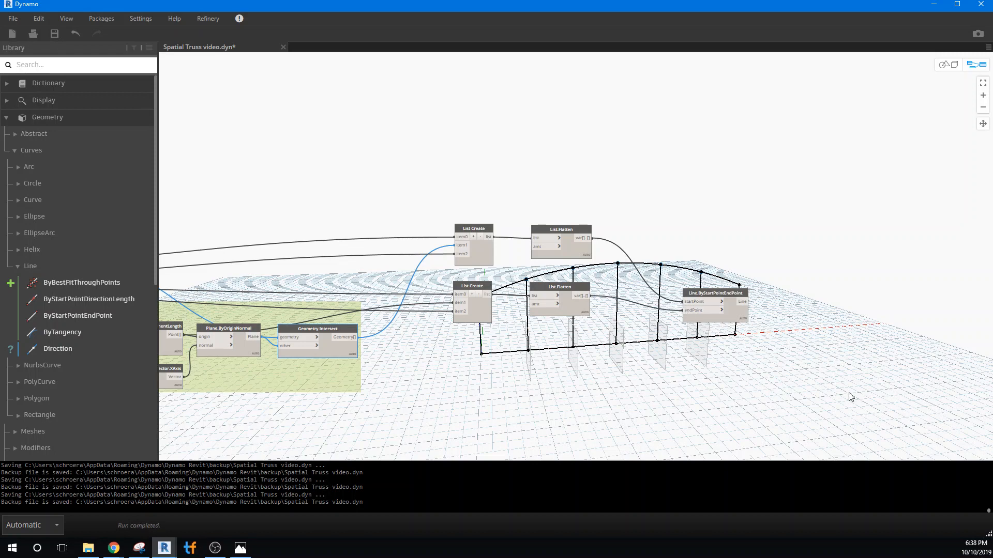
Move the newly connected Line.ByStartPointEndPoint node up and group it with the two List Create and two List.Flatten nodes.
{"action": "left_click_drag", "start_coordinate": [708, 290], "coordinate": [698, 255]}
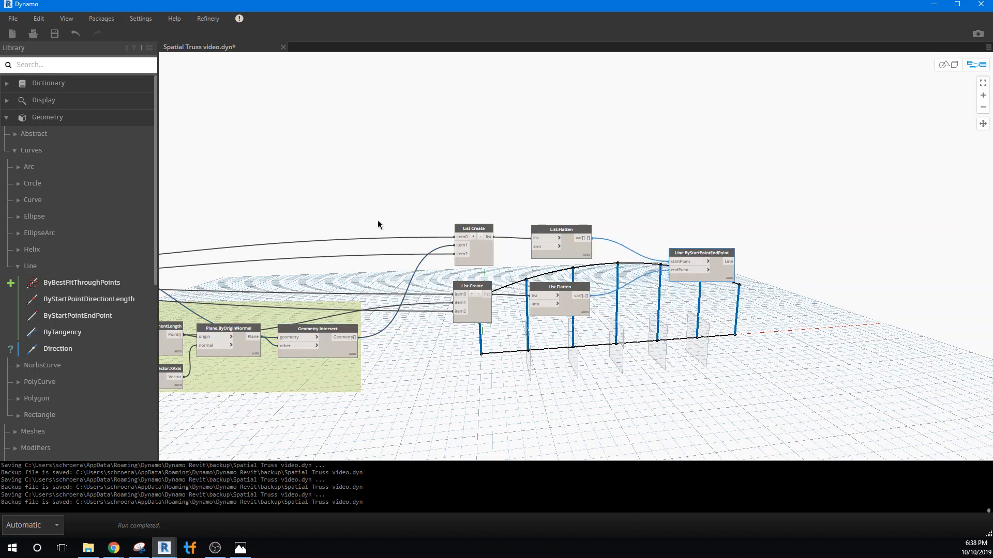
{"action": "left_click_drag", "start_coordinate": [418, 206], "coordinate": [769, 363]}
{"action": "right_click", "coordinate": [476, 254]}
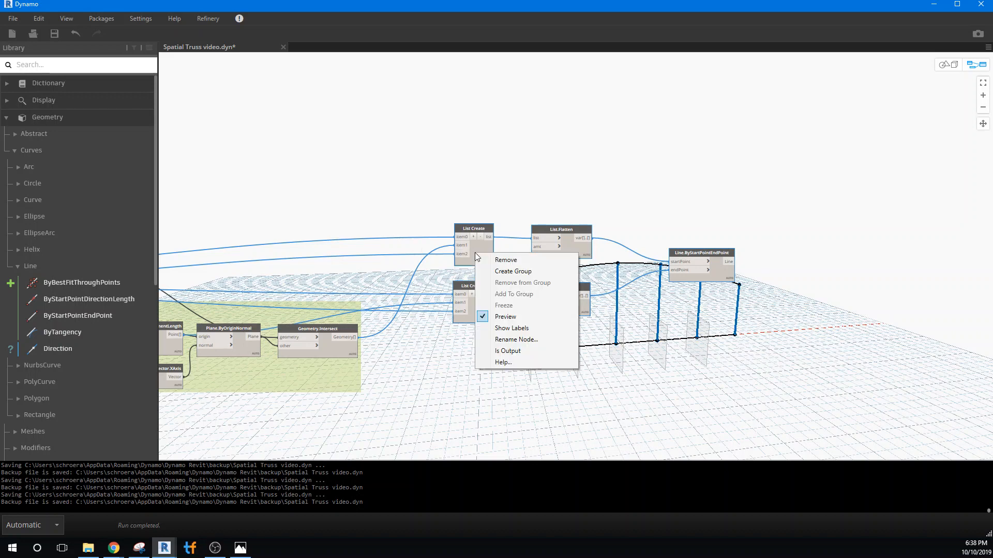
{"action": "left_click", "coordinate": [509, 271]}
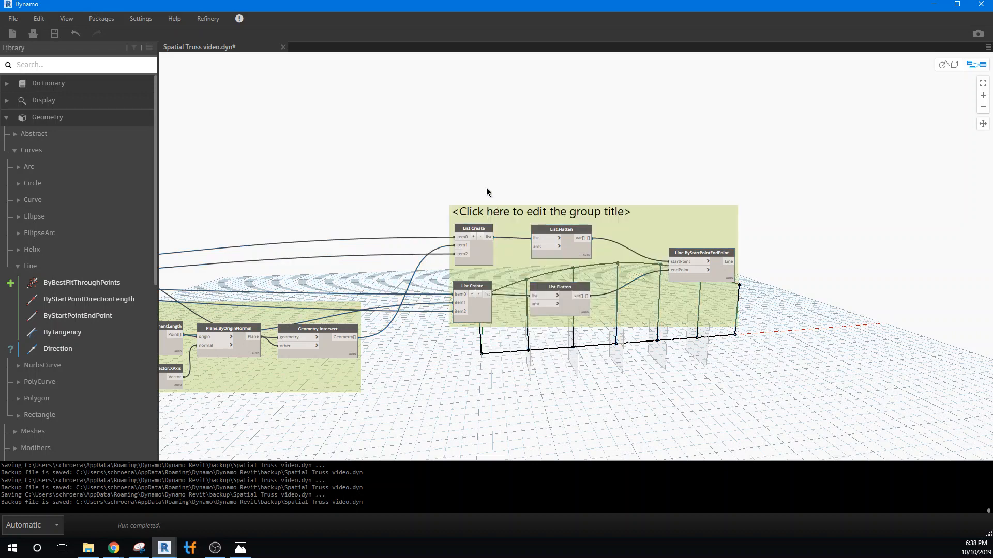
Title the new node group "Vertical Members".
{"action": "double_click", "coordinate": [484, 210]}
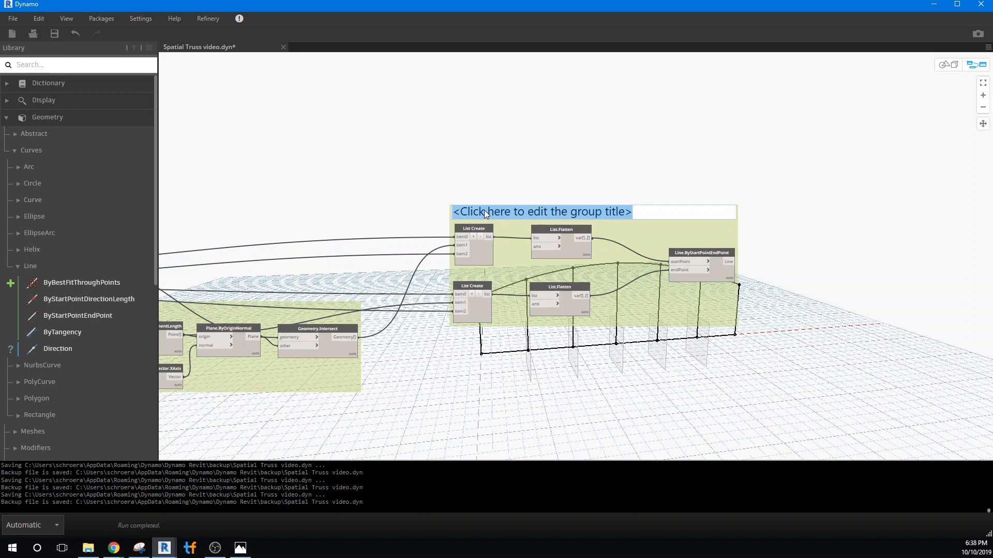
{"action": "type", "text": "V"}
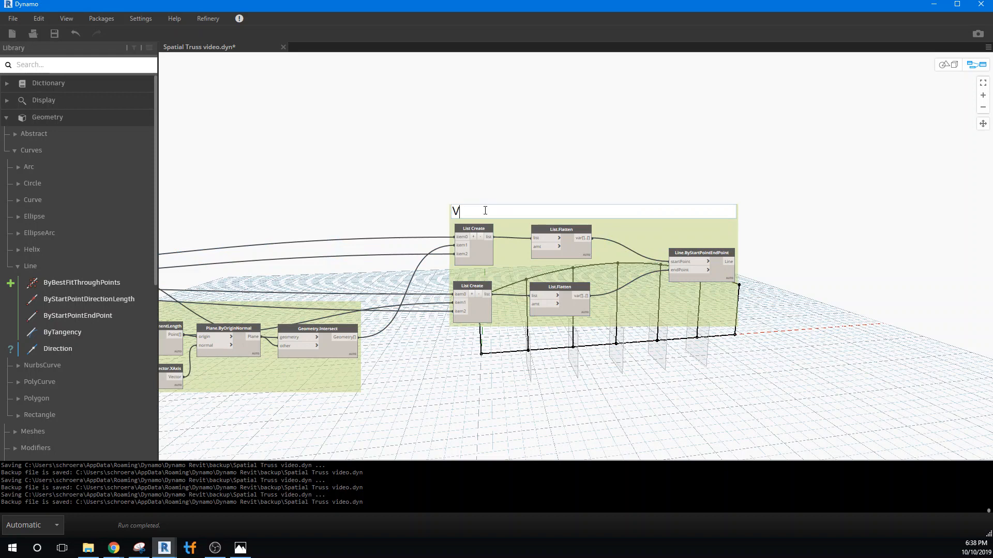
{"action": "type", "text": "ertical Members"}
{"action": "left_click", "coordinate": [458, 177]}
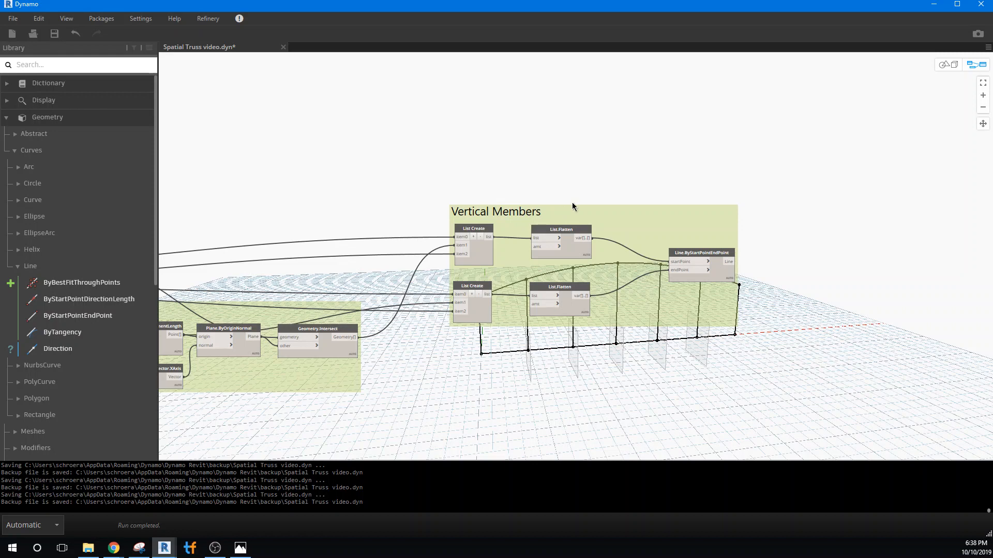
Move the Vertical Members group down so that it sits beside the lower part of the Slice Truss With Planes group.
{"action": "left_click_drag", "start_coordinate": [574, 205], "coordinate": [556, 277]}
{"action": "left_click", "coordinate": [552, 167]}
{"action": "left_click_drag", "start_coordinate": [570, 213], "coordinate": [549, 324]}
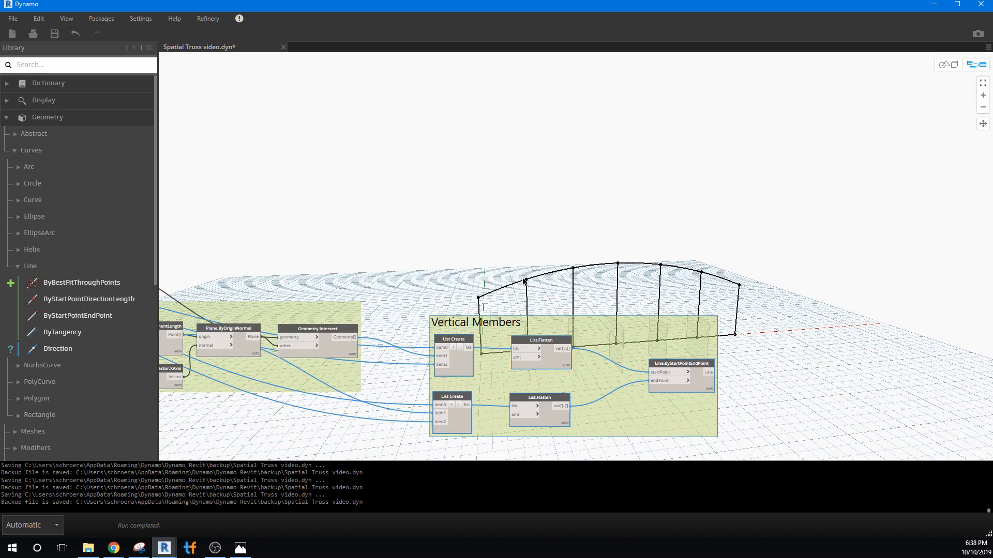